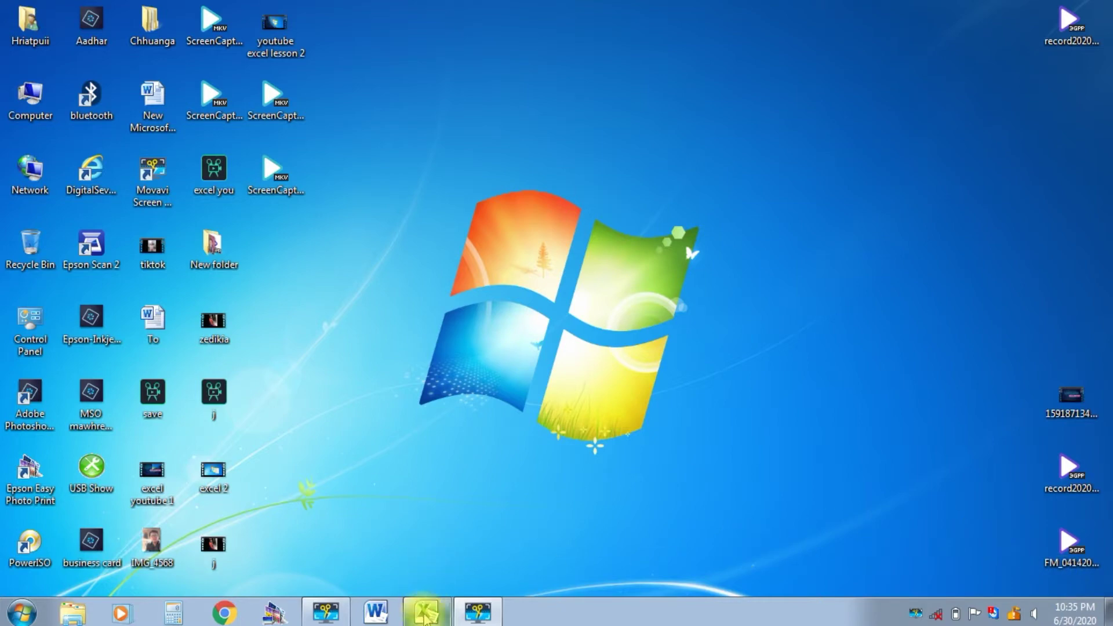
- Switch to the Book1 workbook in Excel and examine the LITTLE ANGEL marks table and its empty Total column
{"action": "left_click", "coordinate": [425, 614]}
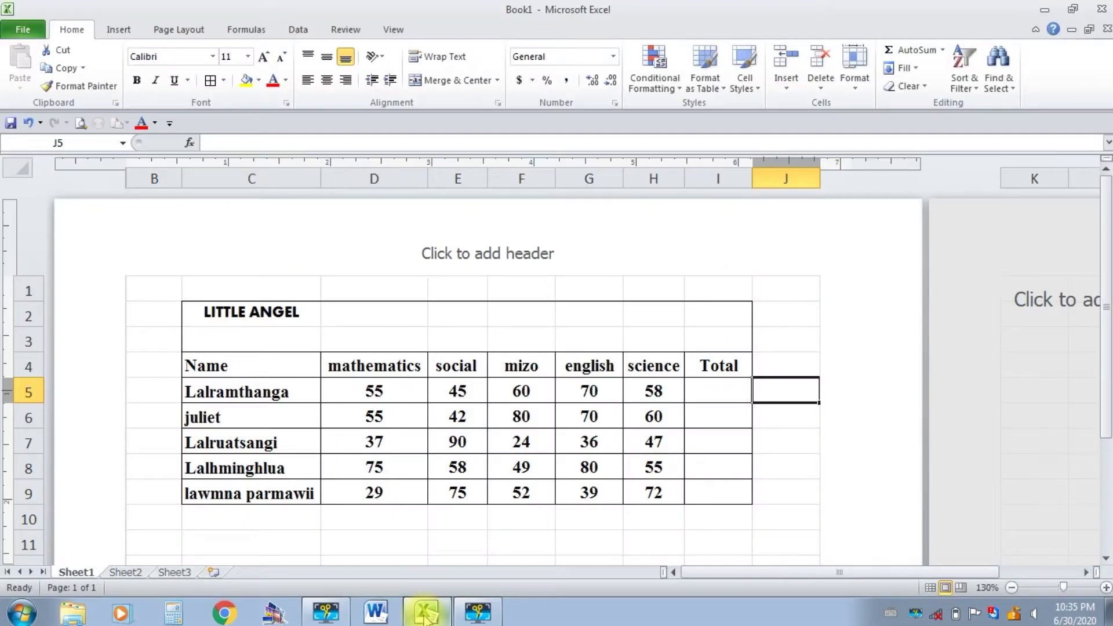
{"action": "left_click", "coordinate": [349, 349]}
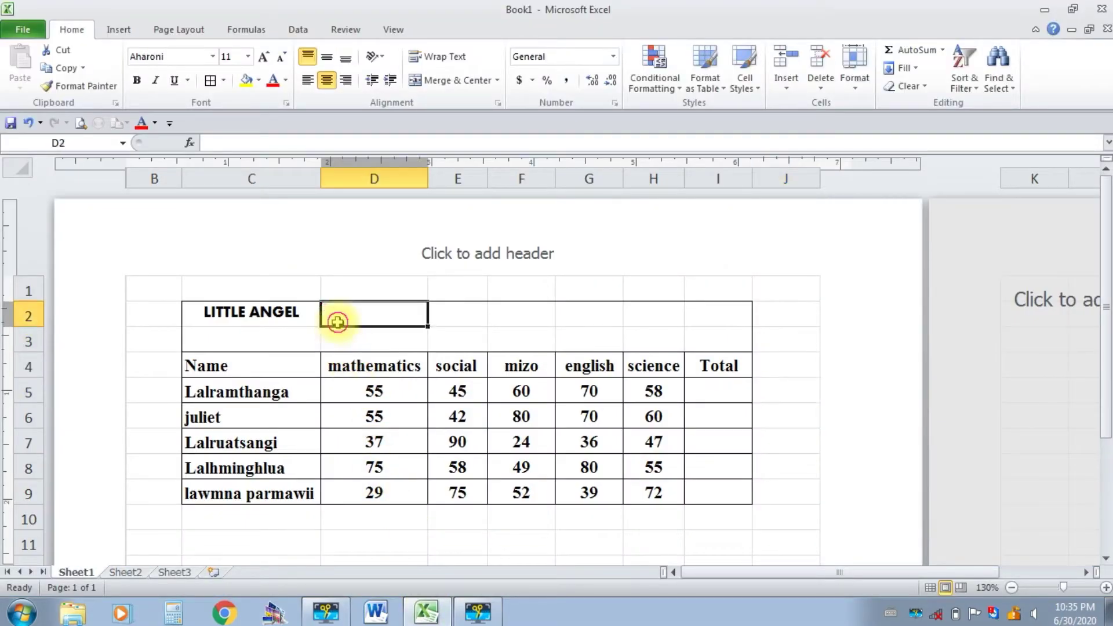
{"action": "left_click", "coordinate": [251, 336]}
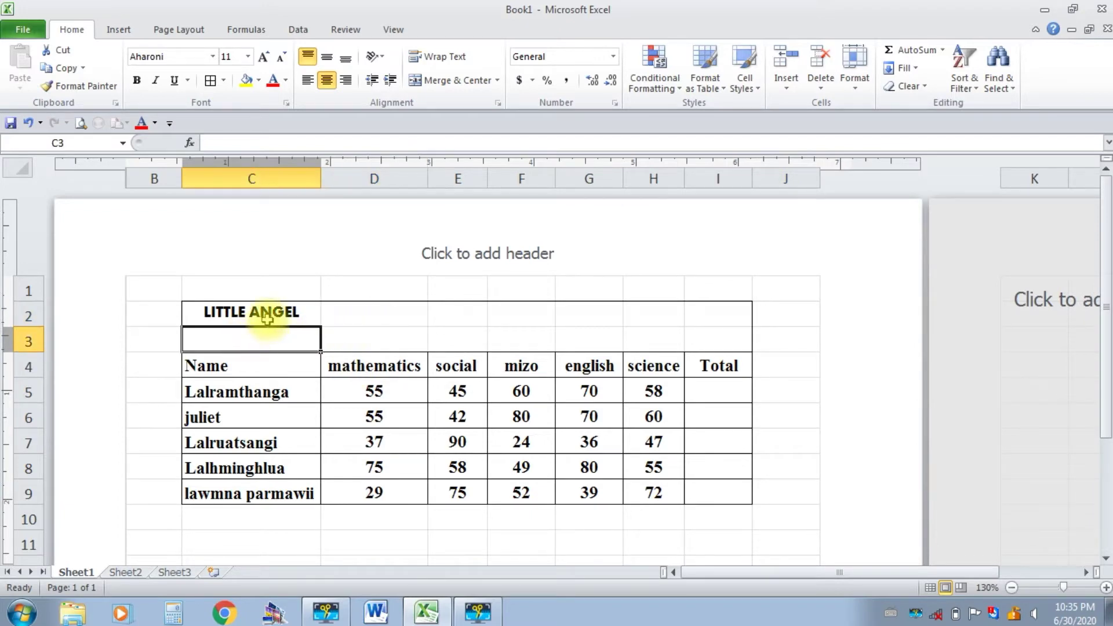
{"action": "left_click", "coordinate": [359, 542]}
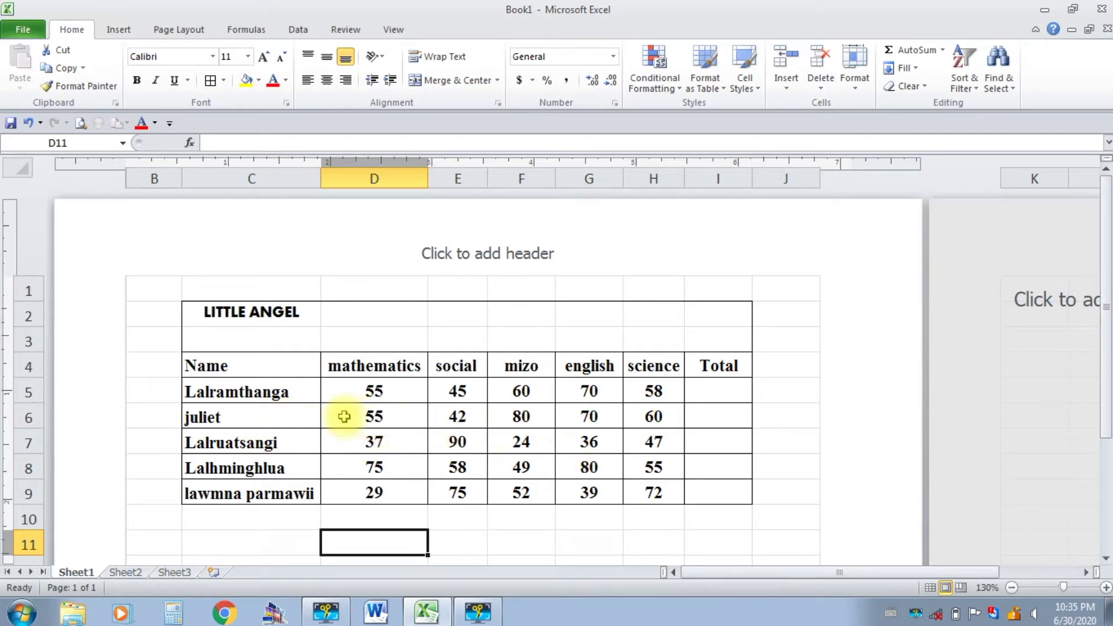
{"action": "left_click", "coordinate": [704, 391]}
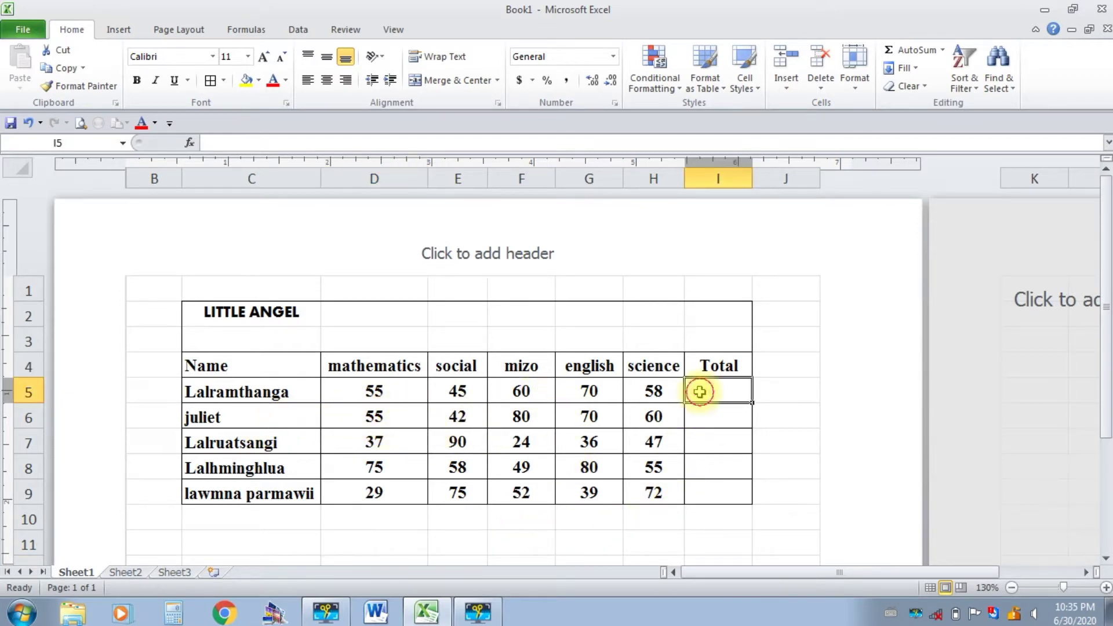
{"action": "left_click", "coordinate": [395, 415]}
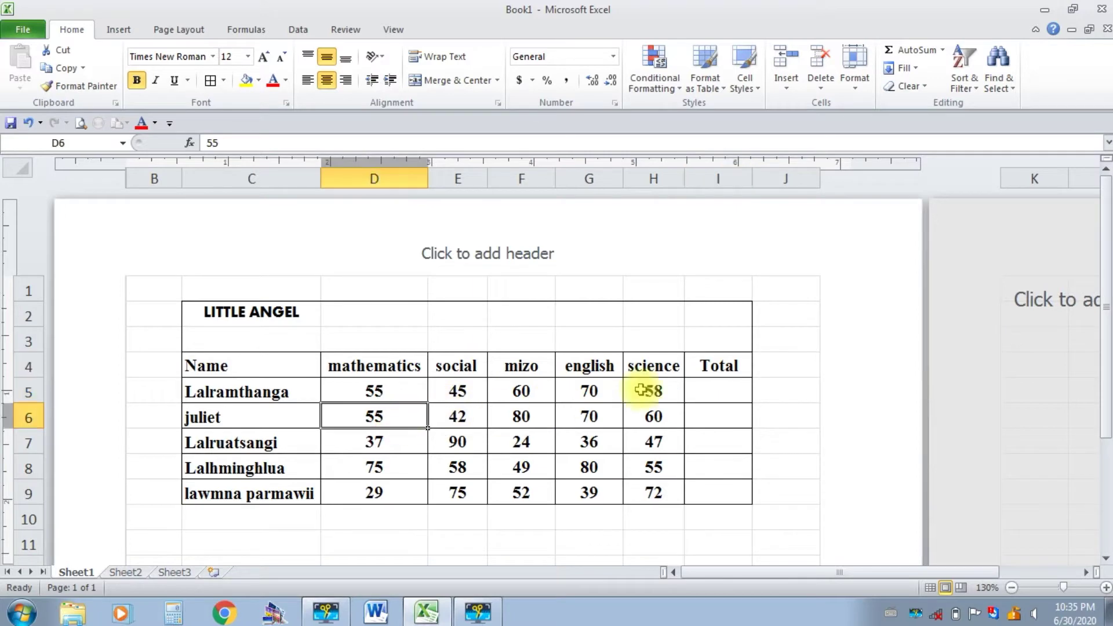
{"action": "left_click", "coordinate": [718, 390]}
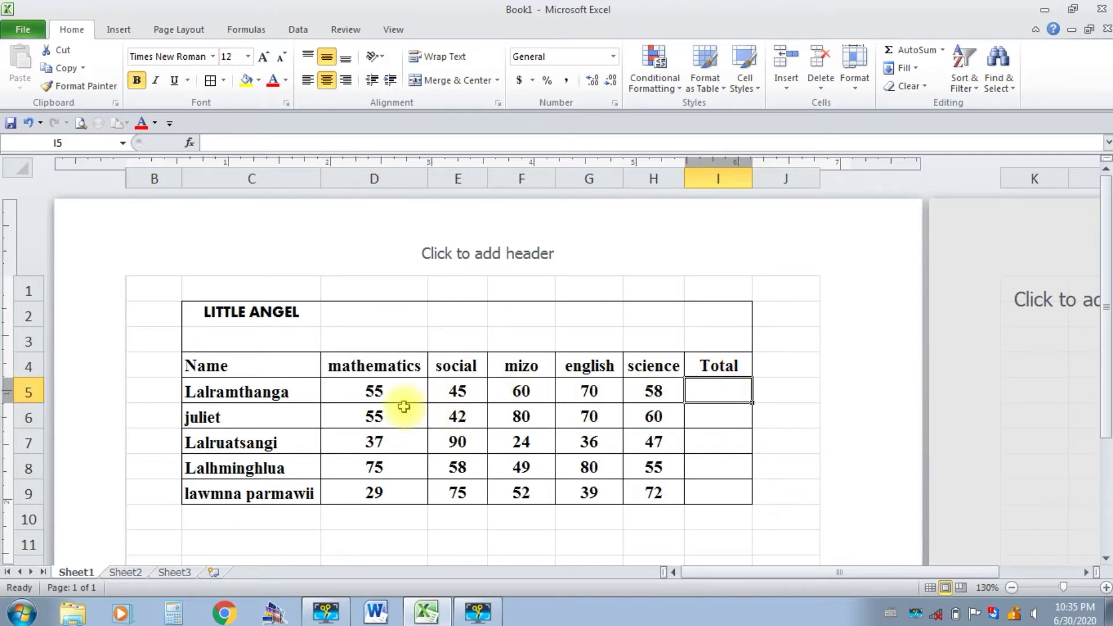
- Use AutoSum to add the first student's marks from D5 through H5 into the Total cell I5
{"action": "left_click", "coordinate": [353, 393]}
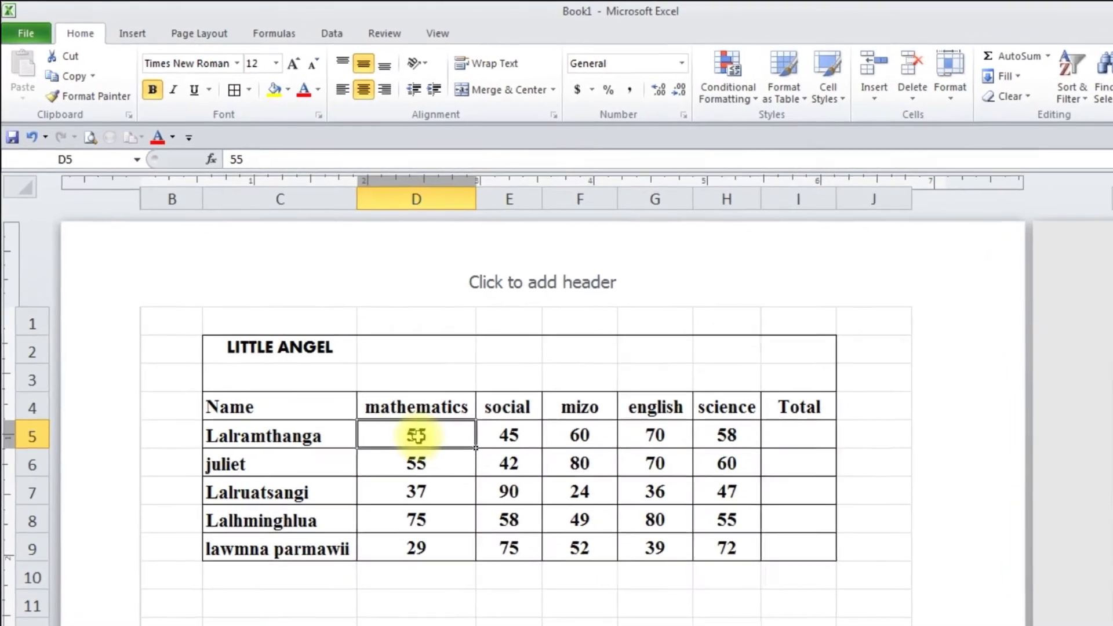
{"action": "left_click_drag", "start_coordinate": [354, 393], "coordinate": [454, 394]}
{"action": "left_click_drag", "start_coordinate": [525, 455], "coordinate": [806, 461]}
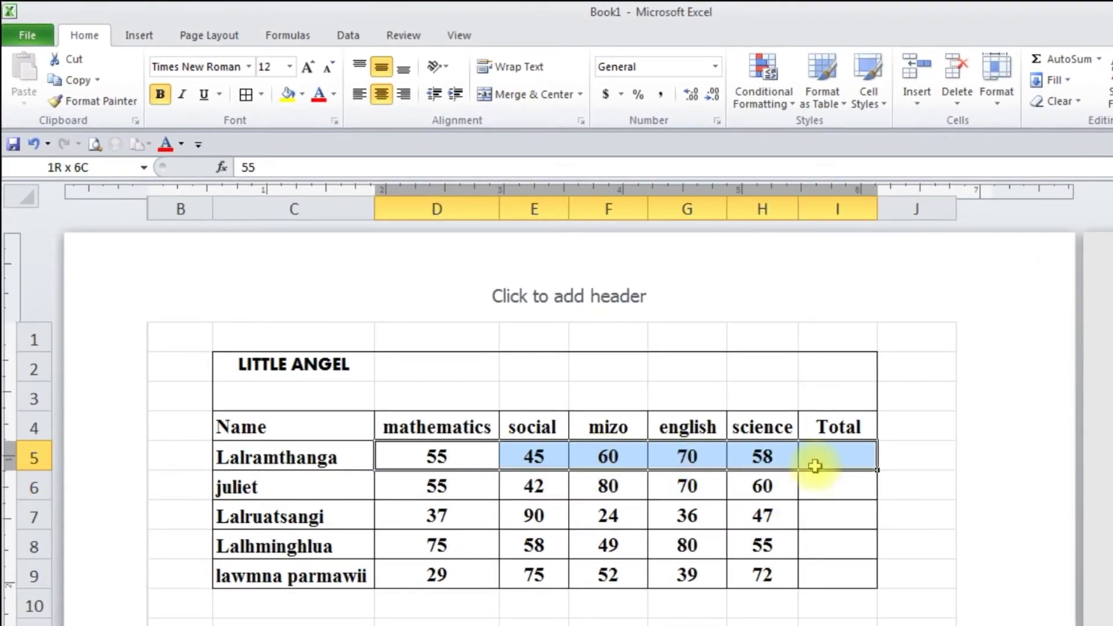
{"action": "left_click", "coordinate": [822, 456]}
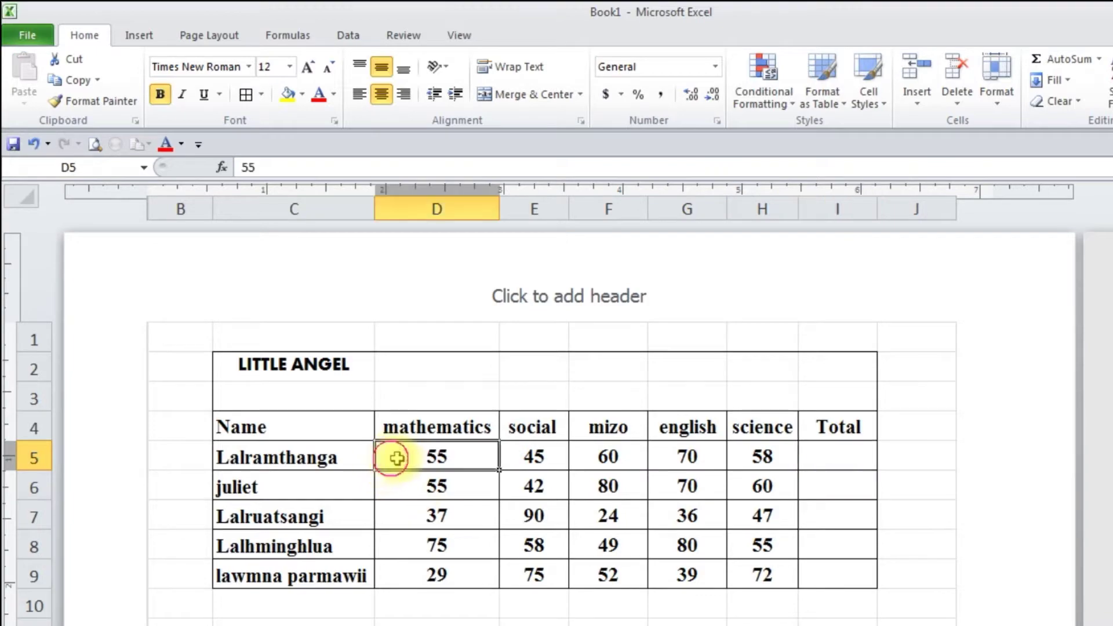
{"action": "left_click_drag", "start_coordinate": [392, 457], "coordinate": [809, 463]}
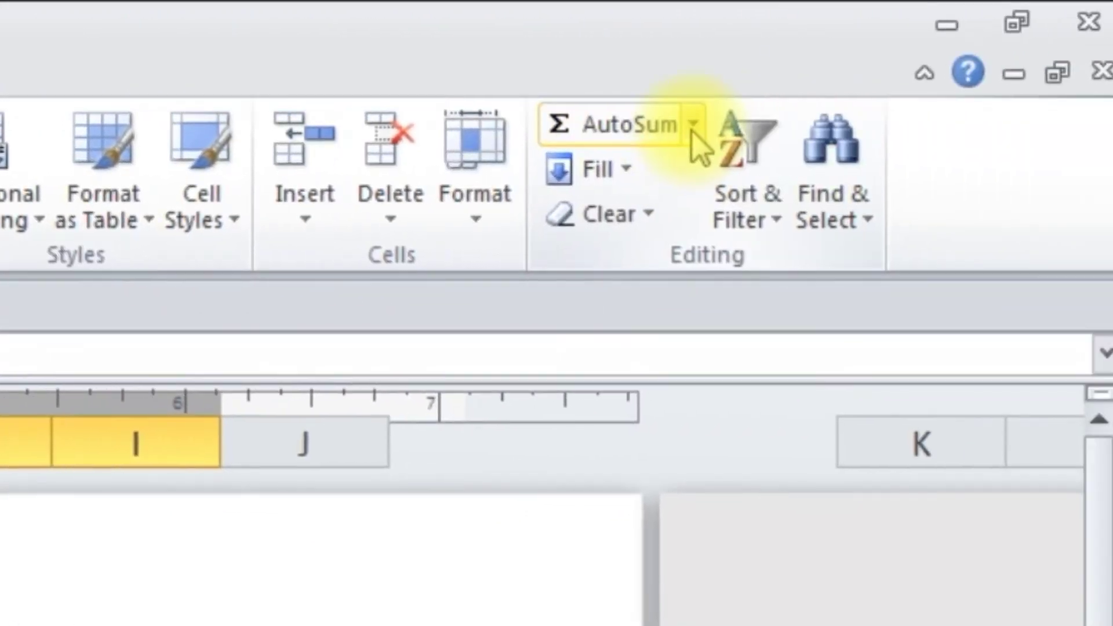
{"action": "left_click", "coordinate": [694, 129]}
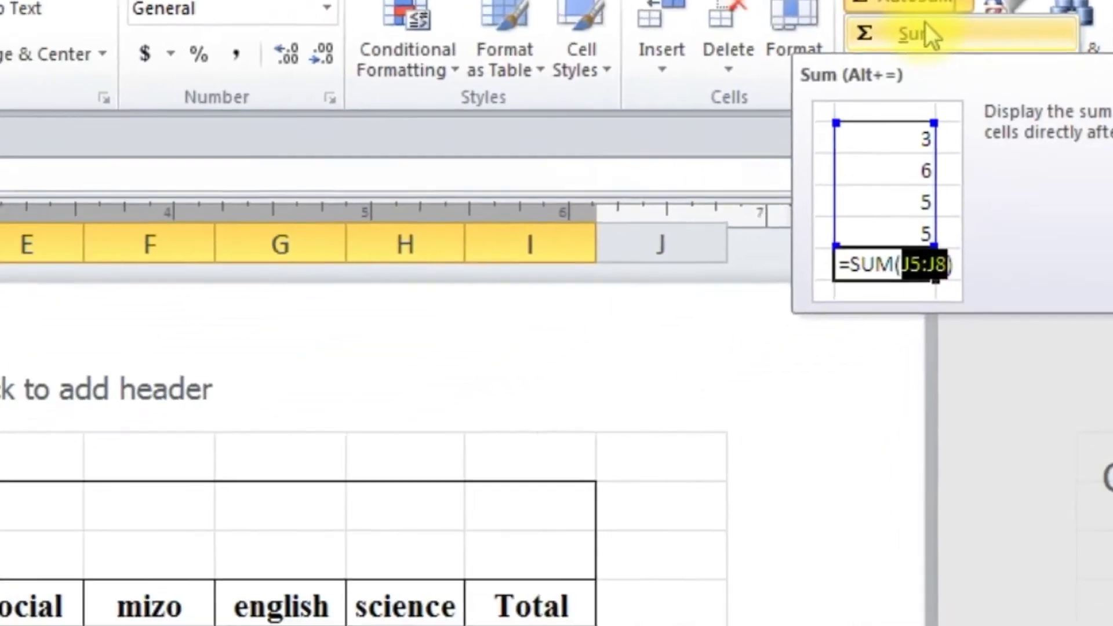
{"action": "left_click", "coordinate": [647, 174]}
{"action": "left_click", "coordinate": [953, 324]}
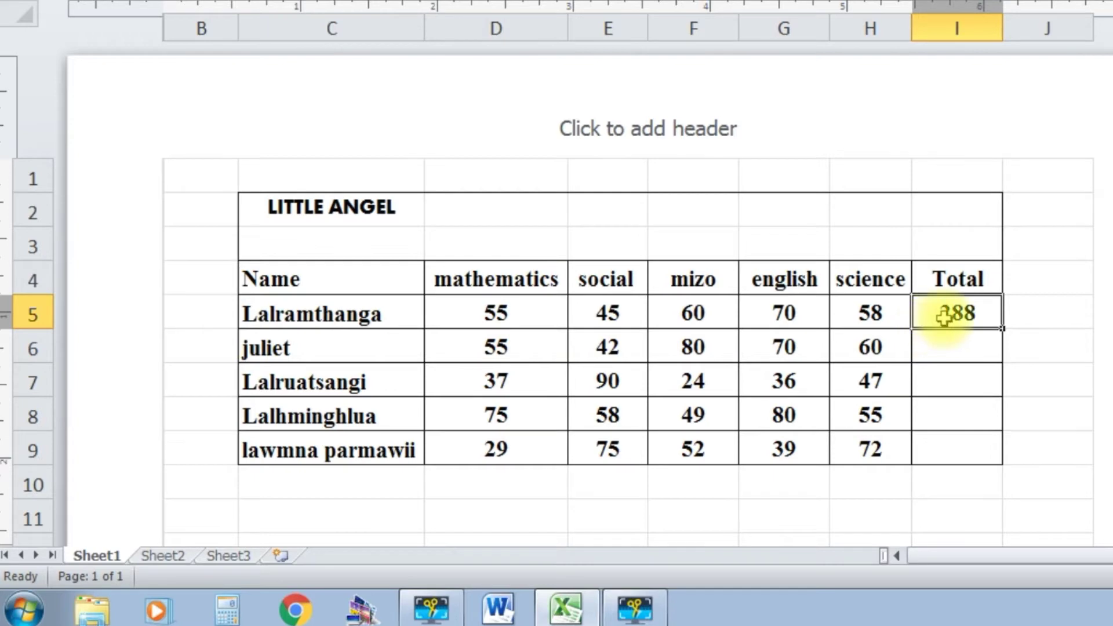
- Fill the Total formula from I5 down to I9 for the remaining students
{"action": "left_click_drag", "start_coordinate": [494, 348], "coordinate": [883, 348]}
{"action": "left_click", "coordinate": [704, 413]}
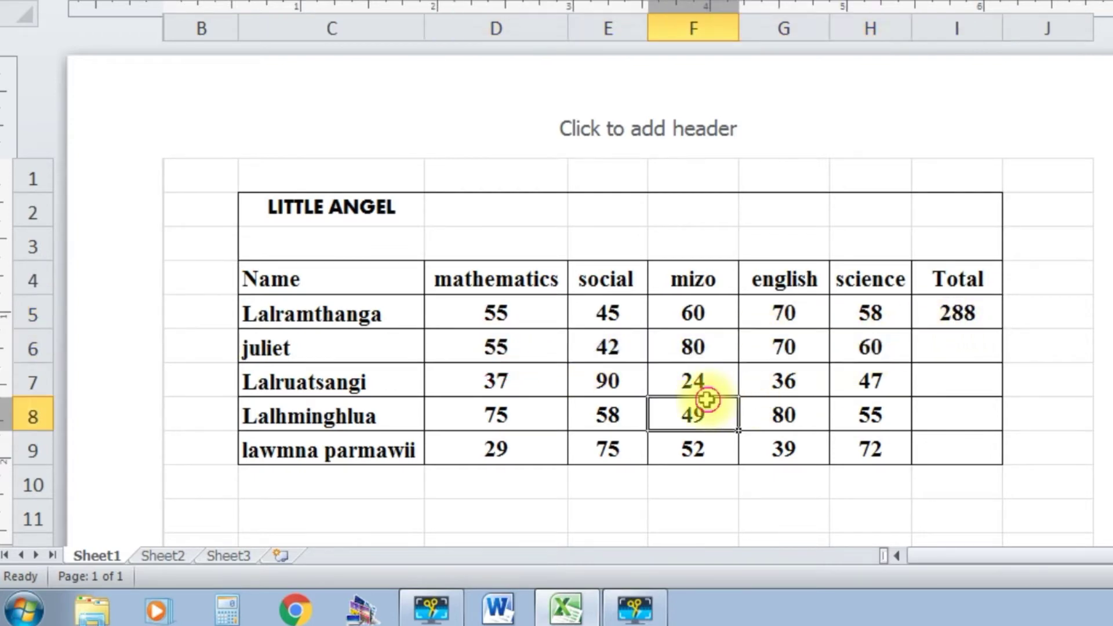
{"action": "left_click", "coordinate": [949, 314]}
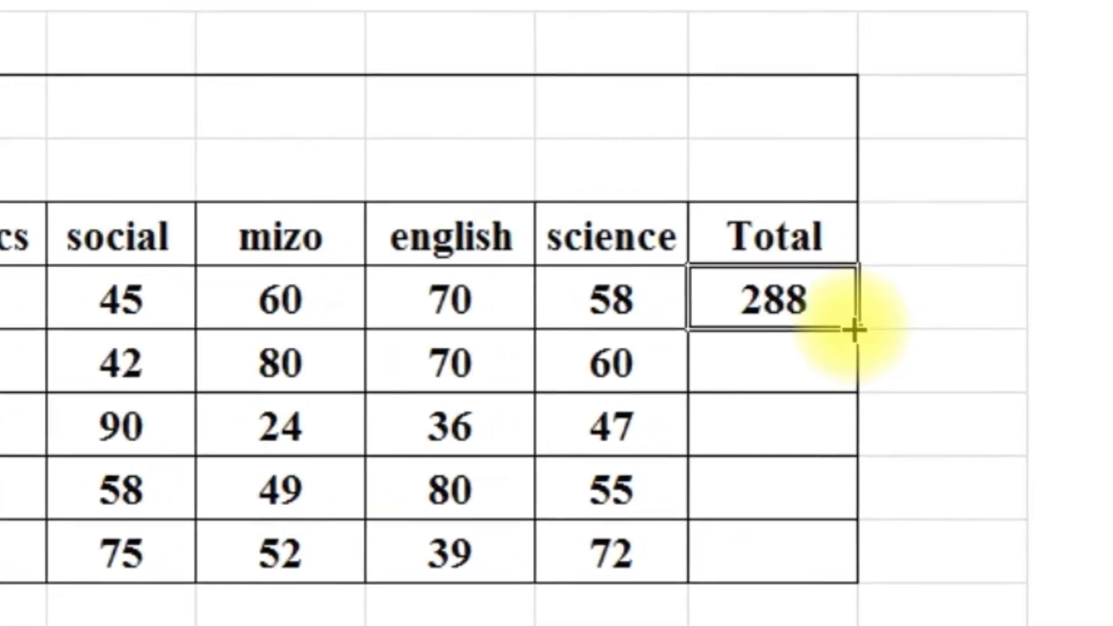
{"action": "left_click_drag", "start_coordinate": [794, 341], "coordinate": [786, 444]}
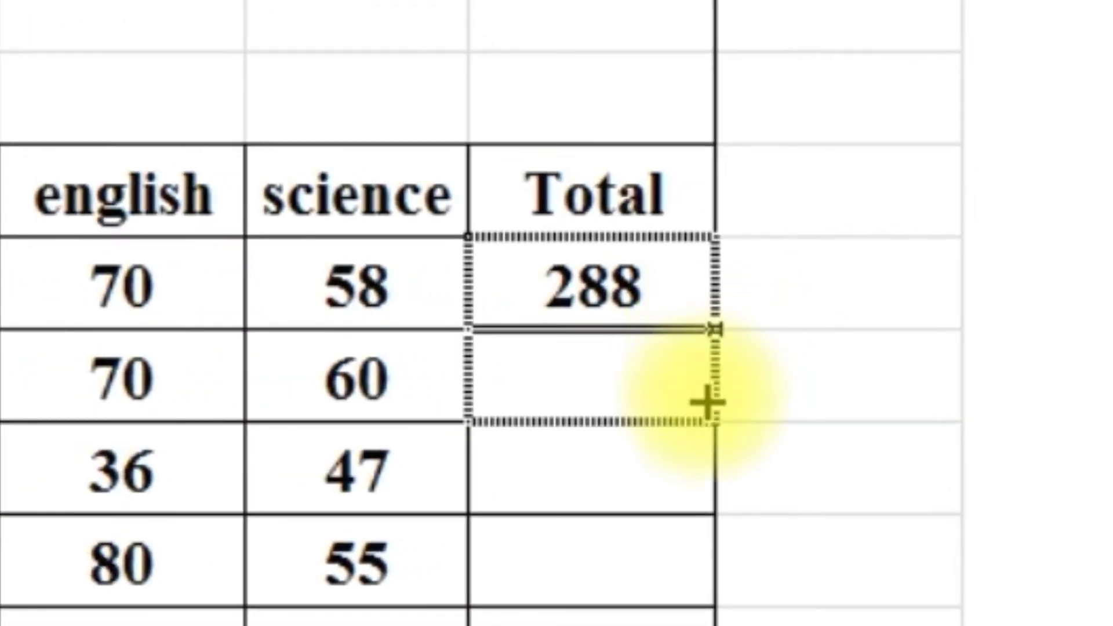
{"action": "left_click_drag", "start_coordinate": [704, 468], "coordinate": [691, 625]}
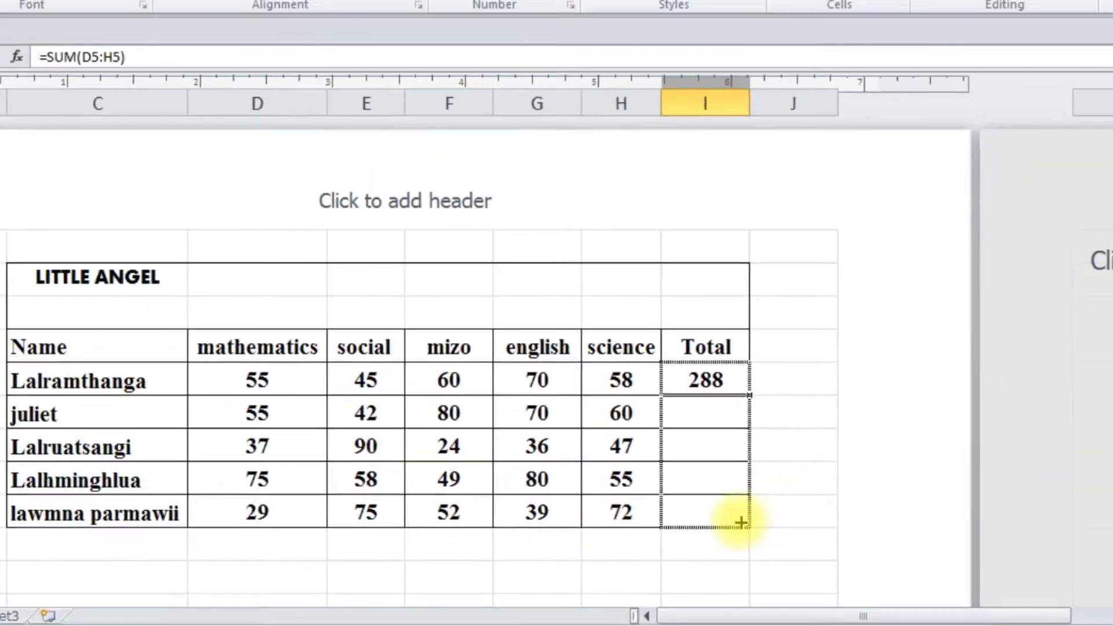
{"action": "left_click_drag", "start_coordinate": [741, 523], "coordinate": [689, 545]}
{"action": "left_click", "coordinate": [599, 574]}
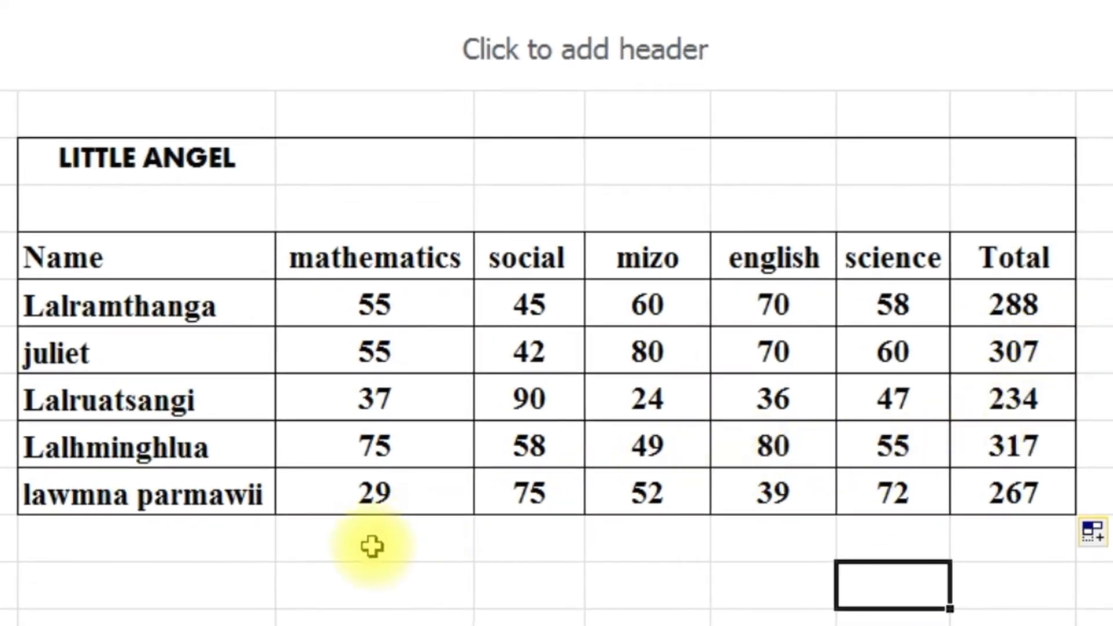
{"action": "left_click", "coordinate": [424, 534]}
{"action": "double_click", "coordinate": [405, 308]}
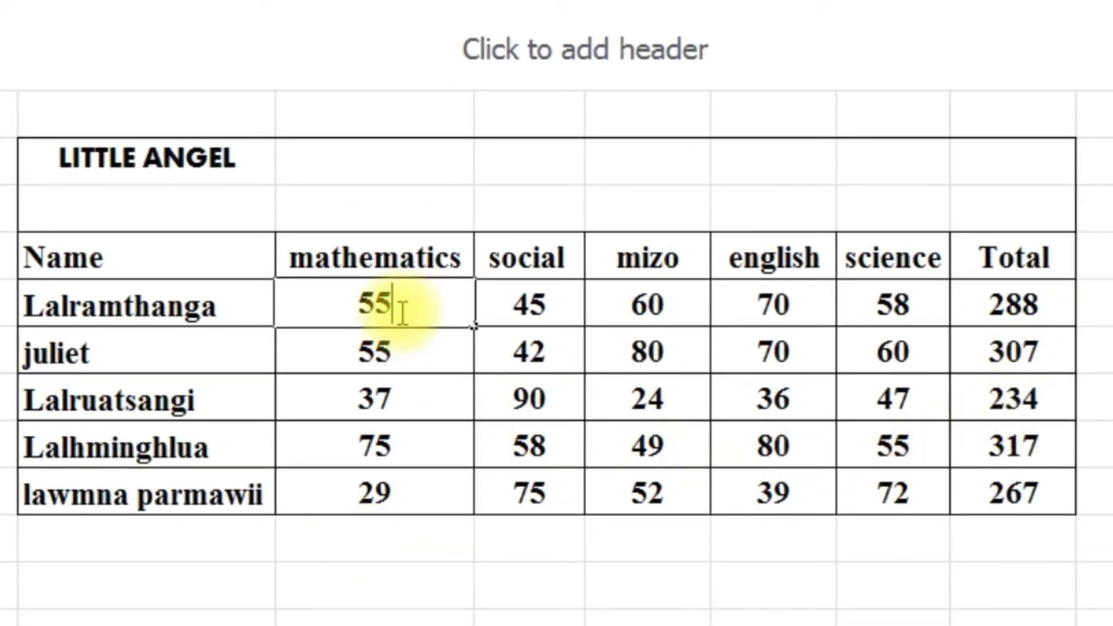
{"action": "left_click", "coordinate": [435, 388]}
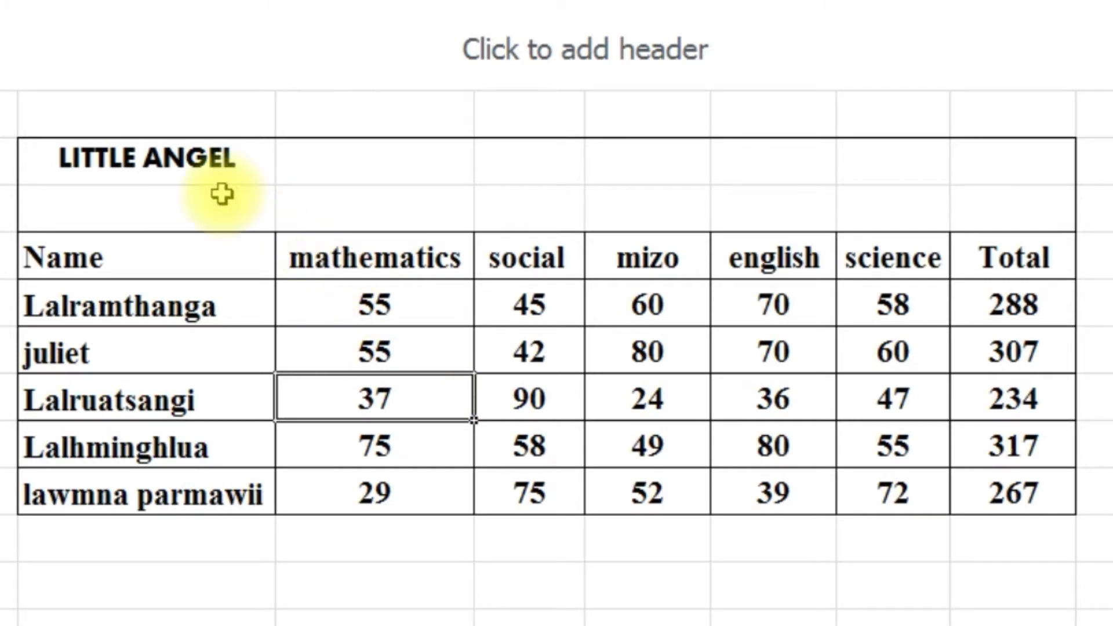
- Widen column C, which holds the school title and student names, very slightly
{"action": "left_click", "coordinate": [157, 171]}
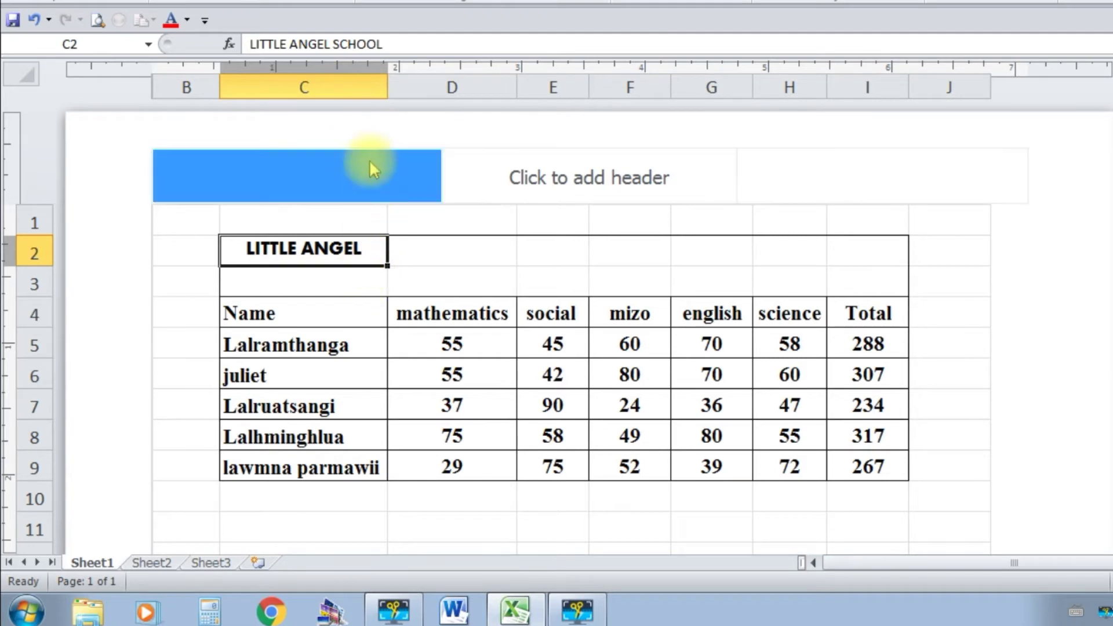
{"action": "mouse_move", "coordinate": [388, 87]}
{"action": "left_mouse_down"}
{"action": "mouse_move", "coordinate": [459, 84]}
{"action": "mouse_move", "coordinate": [392, 87]}
{"action": "left_mouse_up"}
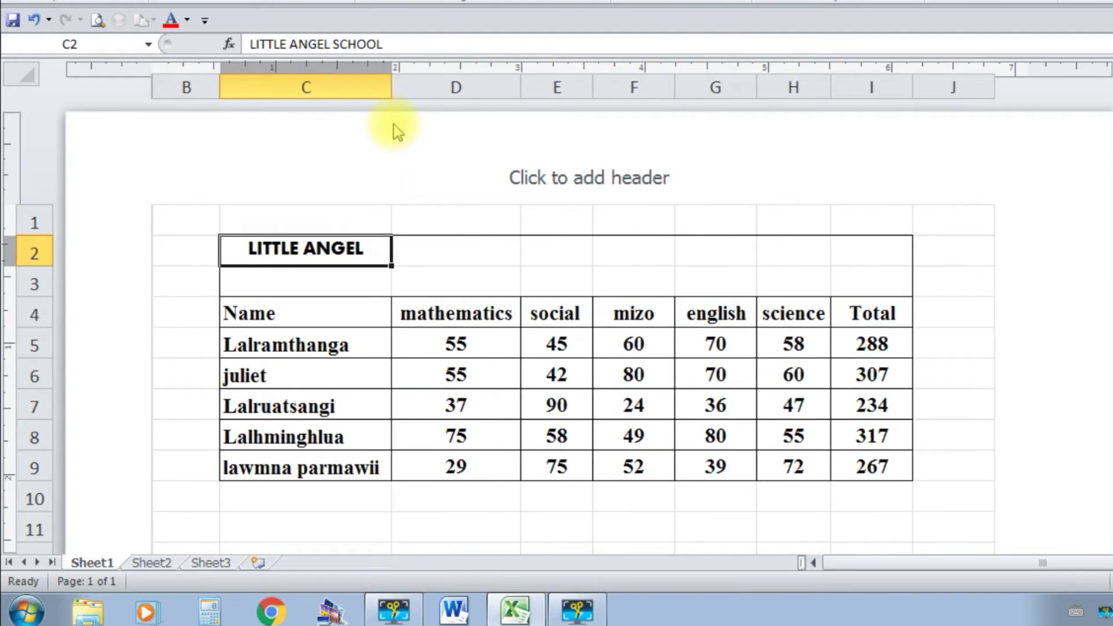
{"action": "left_click", "coordinate": [432, 264]}
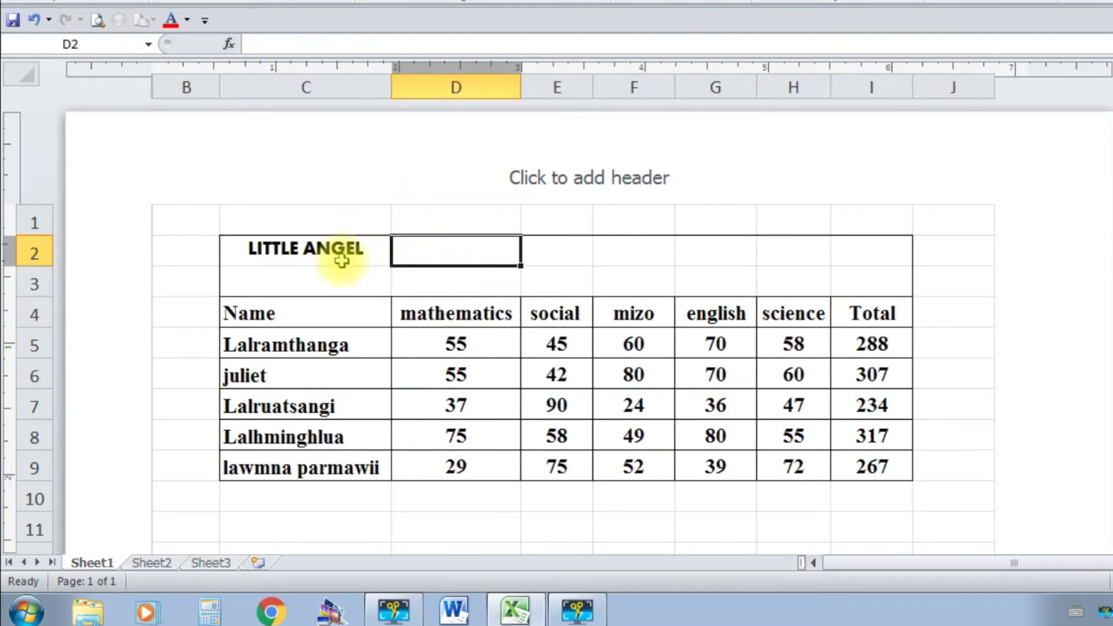
- Merge and center the school title across cells C2 to I3 above the marks table
{"action": "left_click", "coordinate": [241, 250]}
{"action": "left_click", "coordinate": [253, 272]}
{"action": "left_click", "coordinate": [246, 253]}
{"action": "left_click_drag", "start_coordinate": [236, 253], "coordinate": [856, 272]}
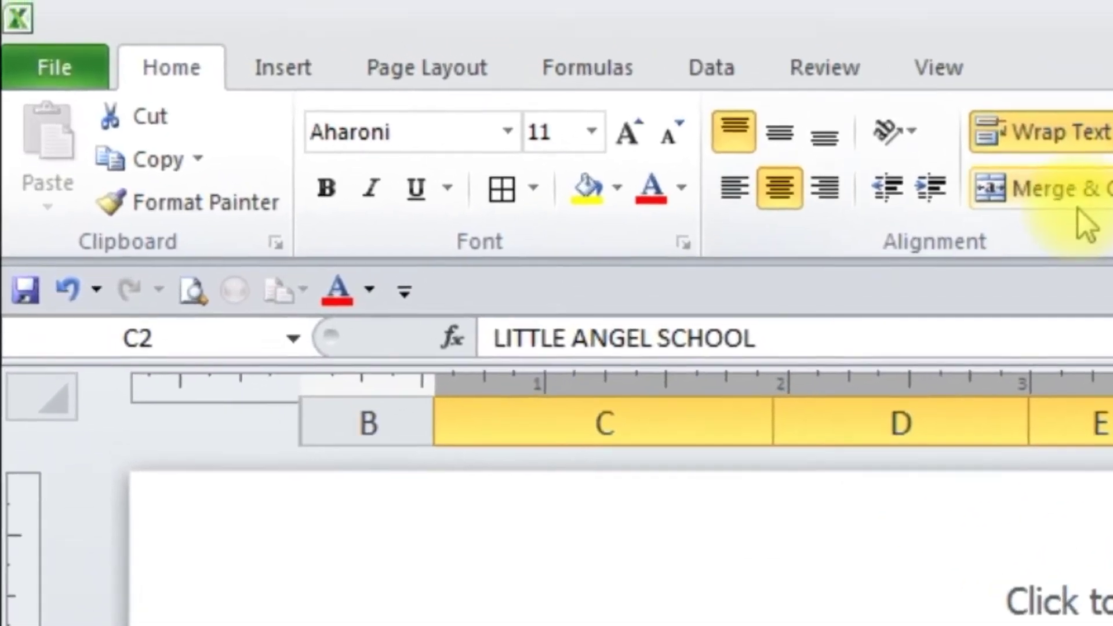
{"action": "left_click", "coordinate": [1112, 191]}
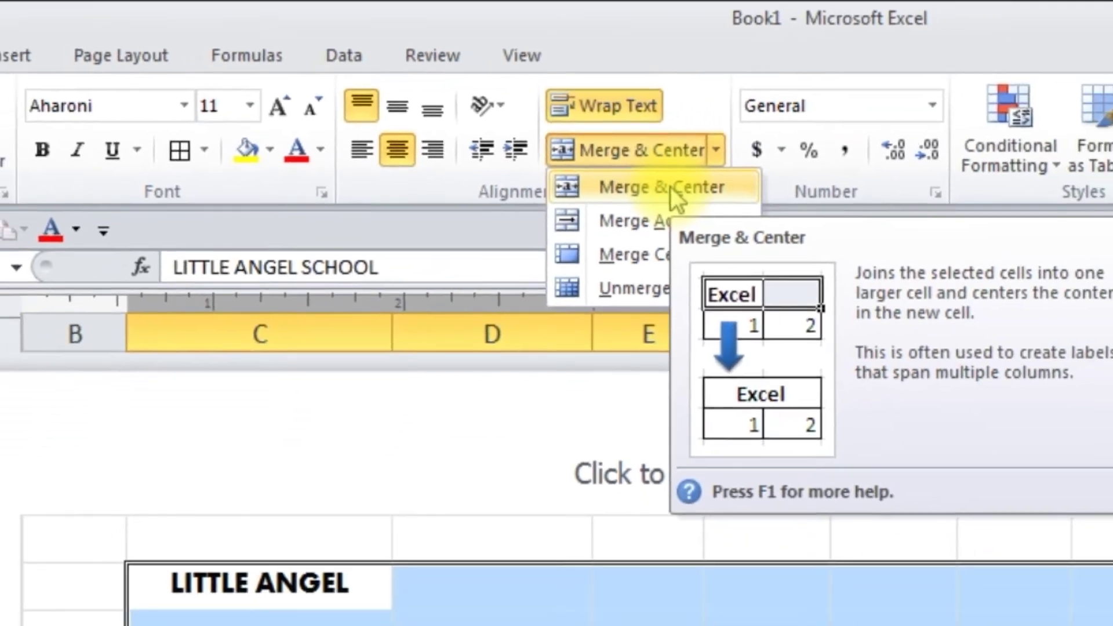
{"action": "left_click", "coordinate": [670, 186]}
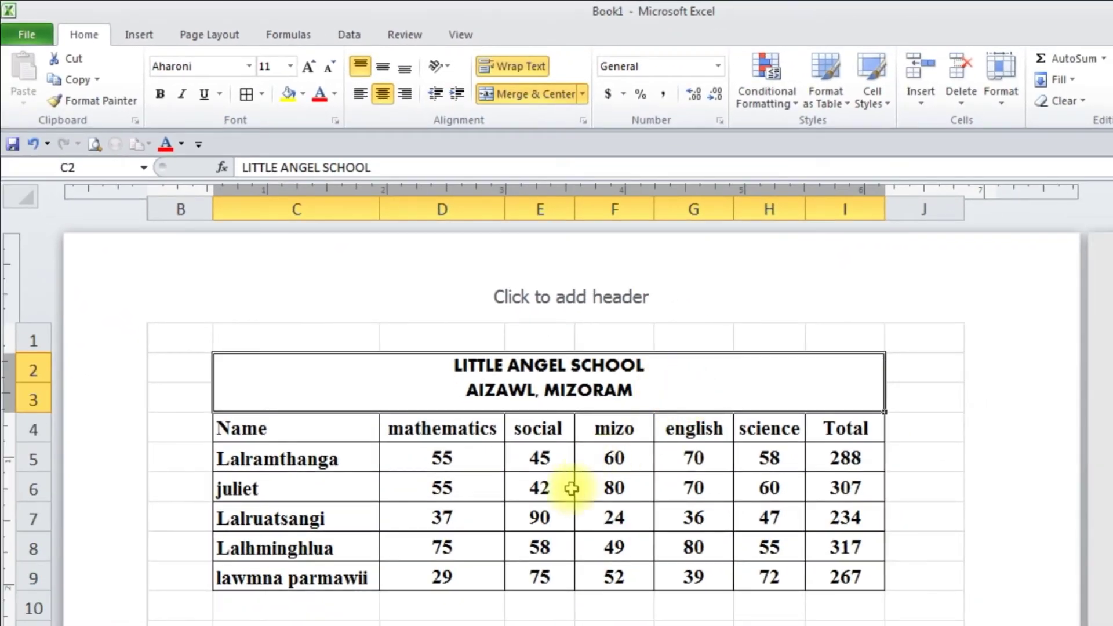
{"action": "left_click", "coordinate": [23, 625]}
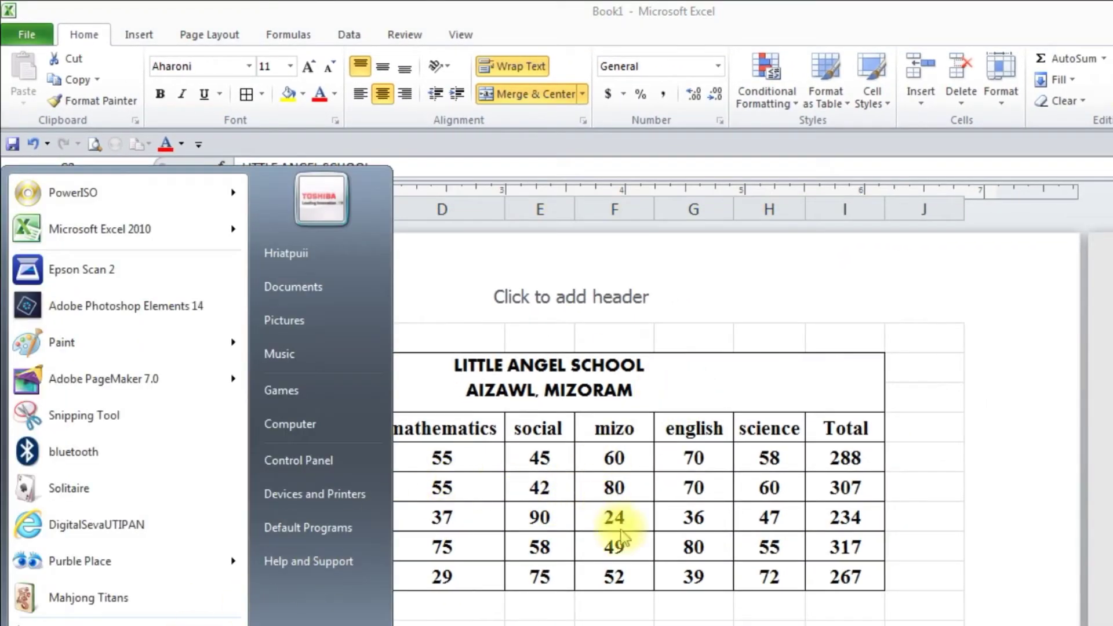
{"action": "left_click", "coordinate": [620, 537]}
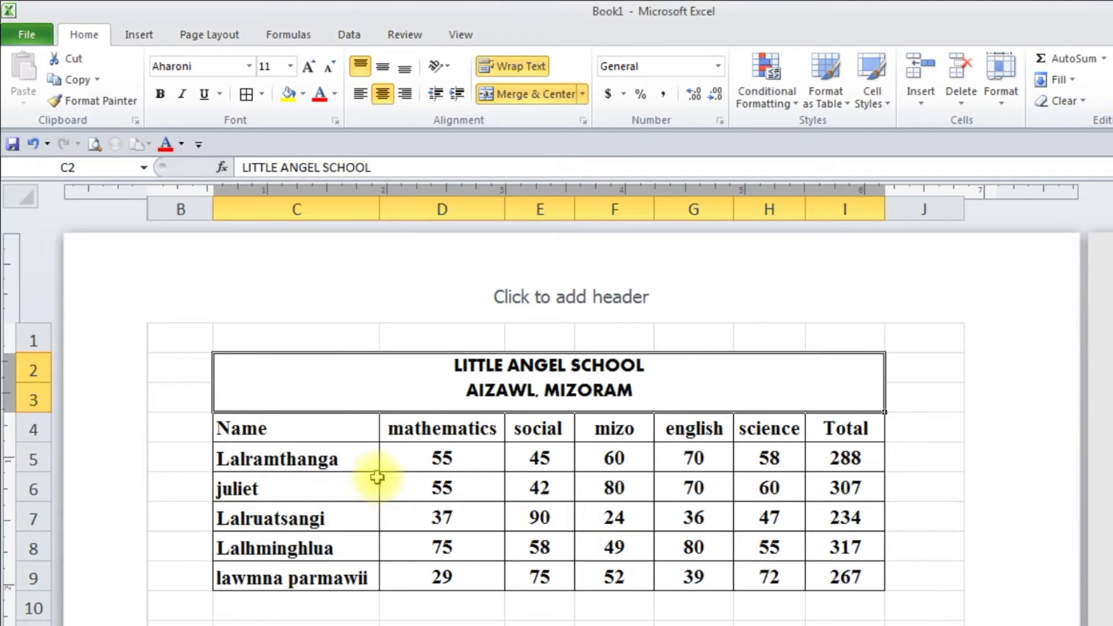
- Delete the second line "AIZAWL, MIZORAM" from the merged title cell, keeping LITTLE ANGEL SCHOOL
{"action": "double_click", "coordinate": [467, 393]}
{"action": "left_click_drag", "start_coordinate": [637, 392], "coordinate": [465, 382]}
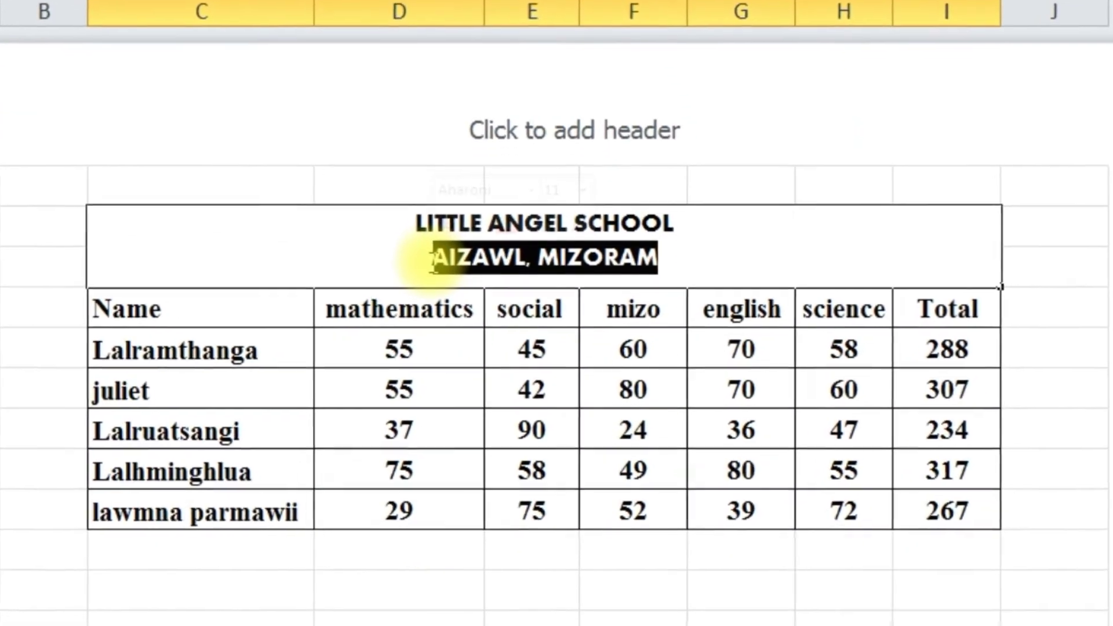
{"action": "key", "text": "Delete"}
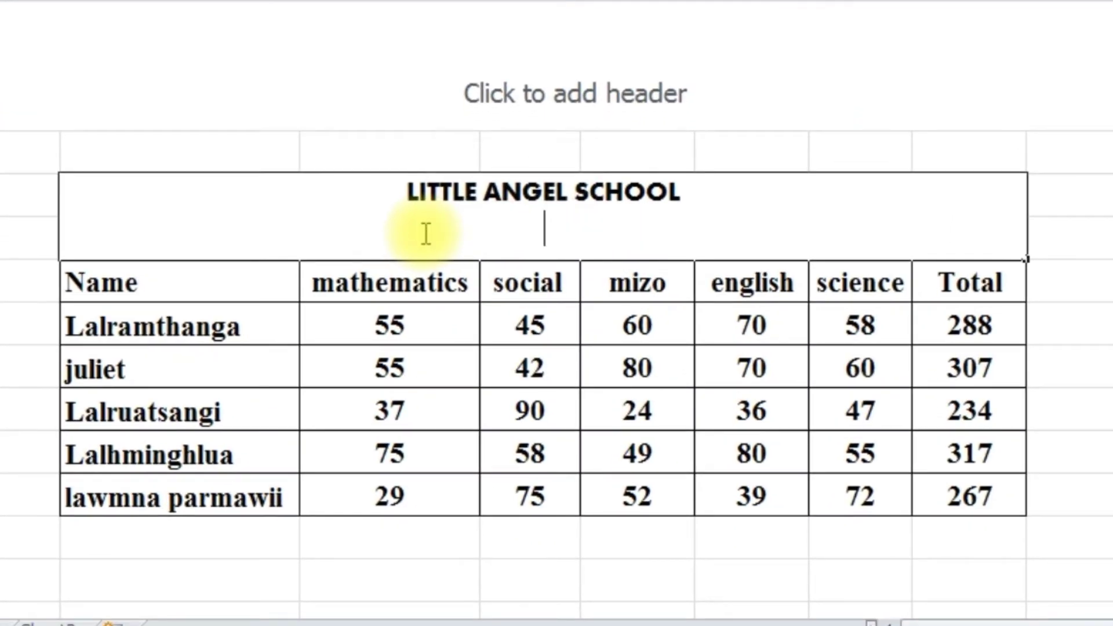
{"action": "double_click", "coordinate": [693, 197]}
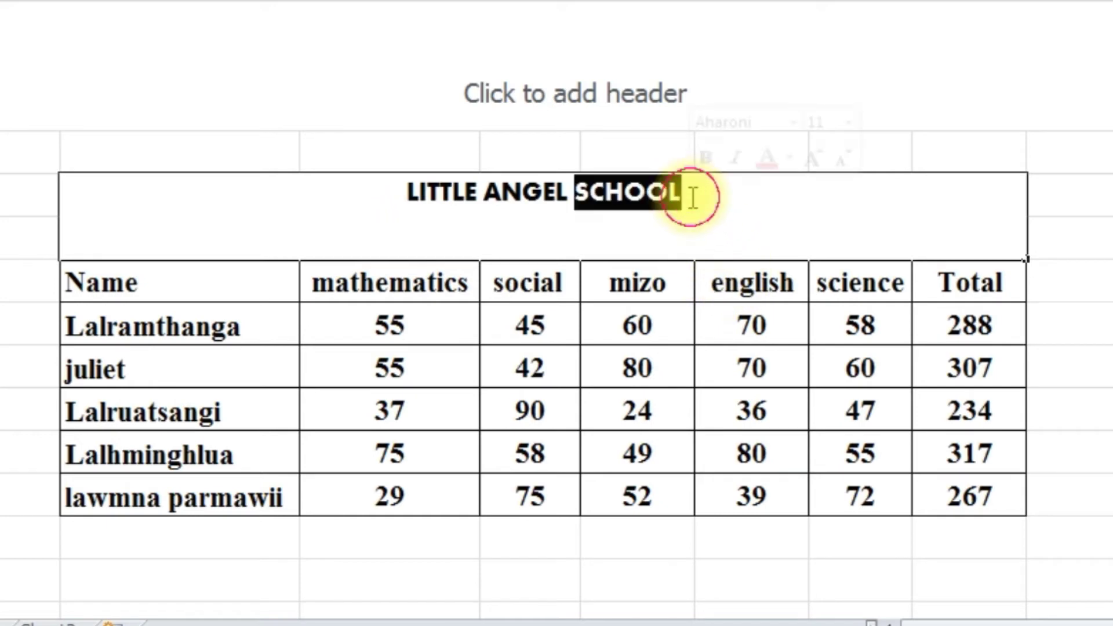
{"action": "left_click", "coordinate": [702, 196]}
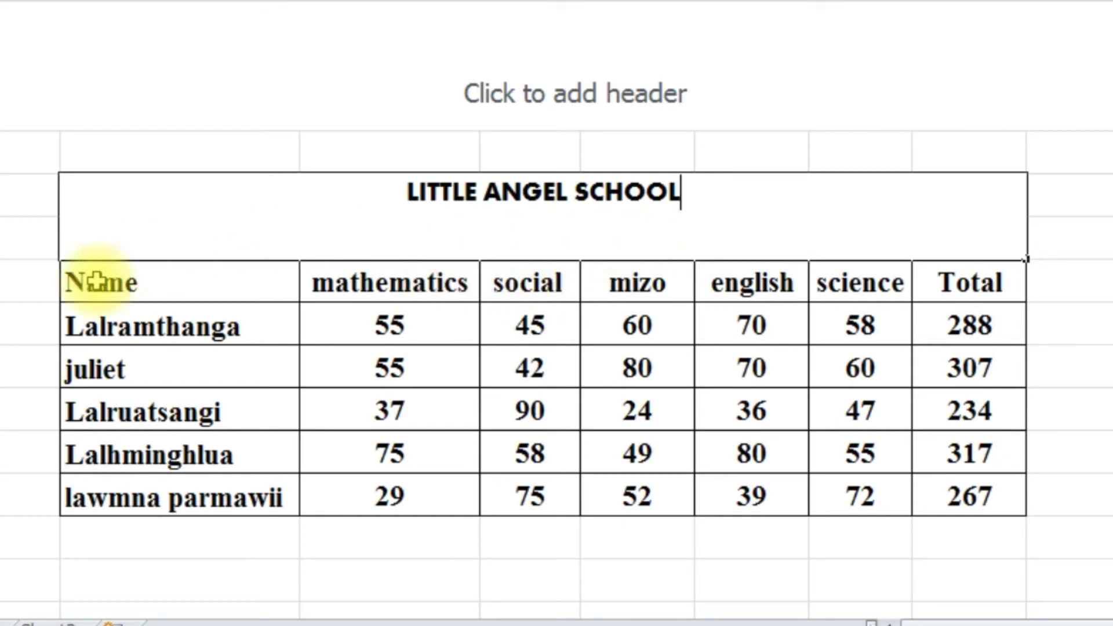
{"action": "left_click", "coordinate": [171, 296]}
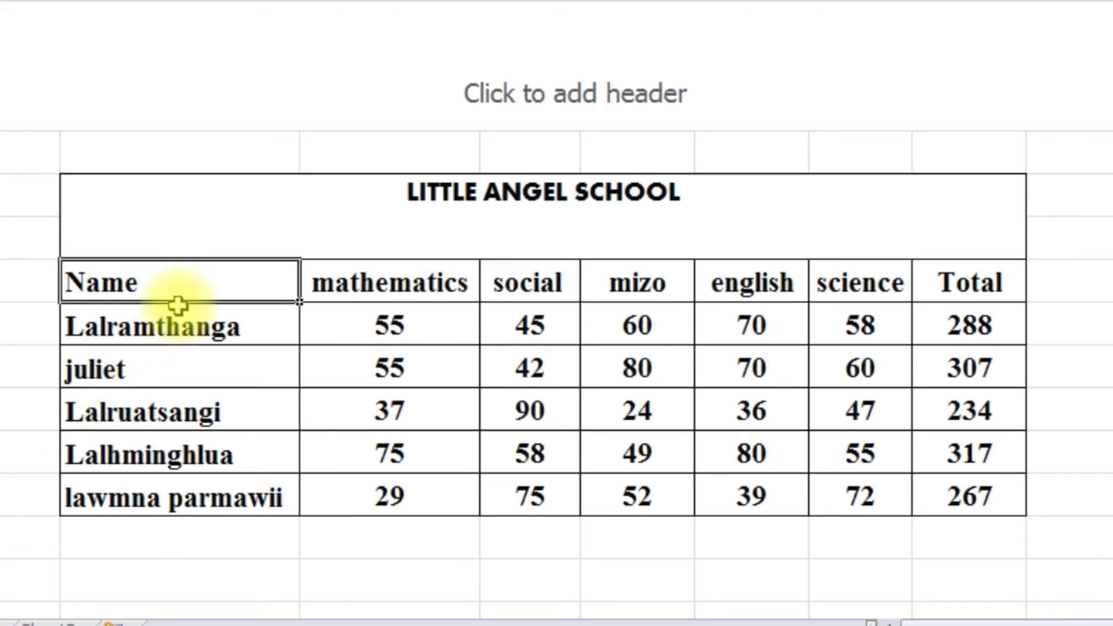
- Add a line break after LITTLE ANGEL SCHOOL in the merged title cell and enter AIZAWL on the second line
{"action": "double_click", "coordinate": [693, 192]}
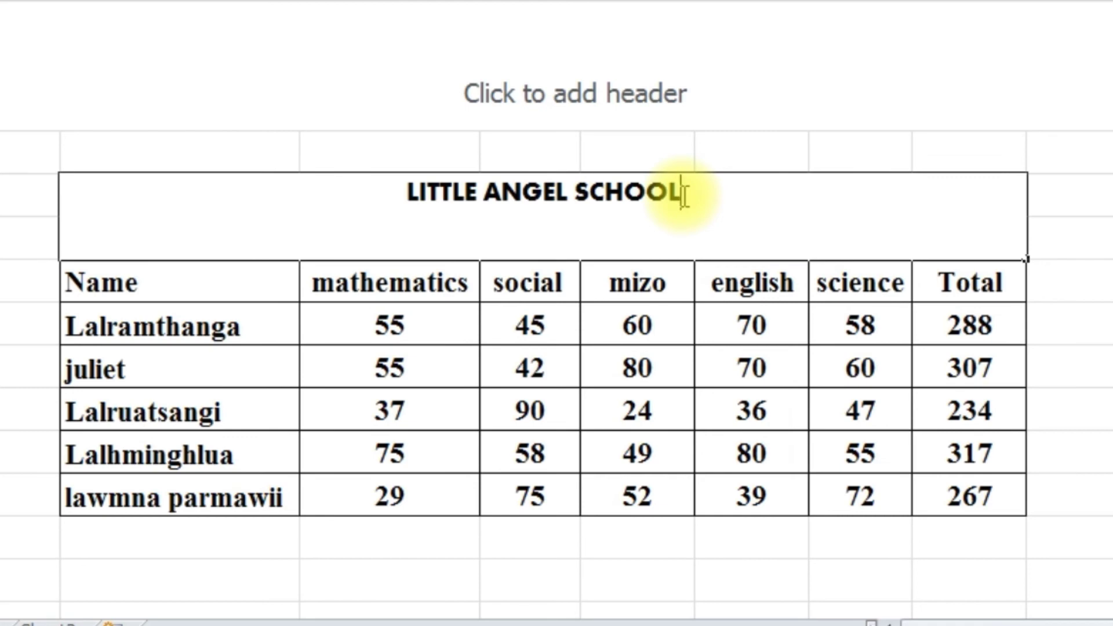
{"action": "key", "text": "alt+Return"}
{"action": "type", "text": "AIZA"}
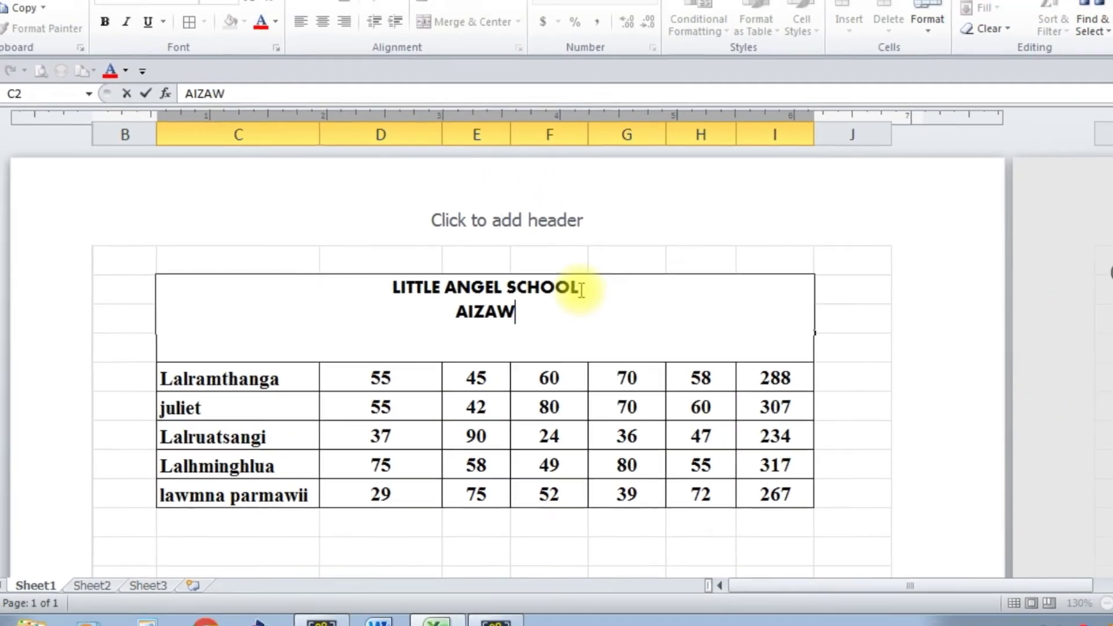
{"action": "type", "text": "W"}
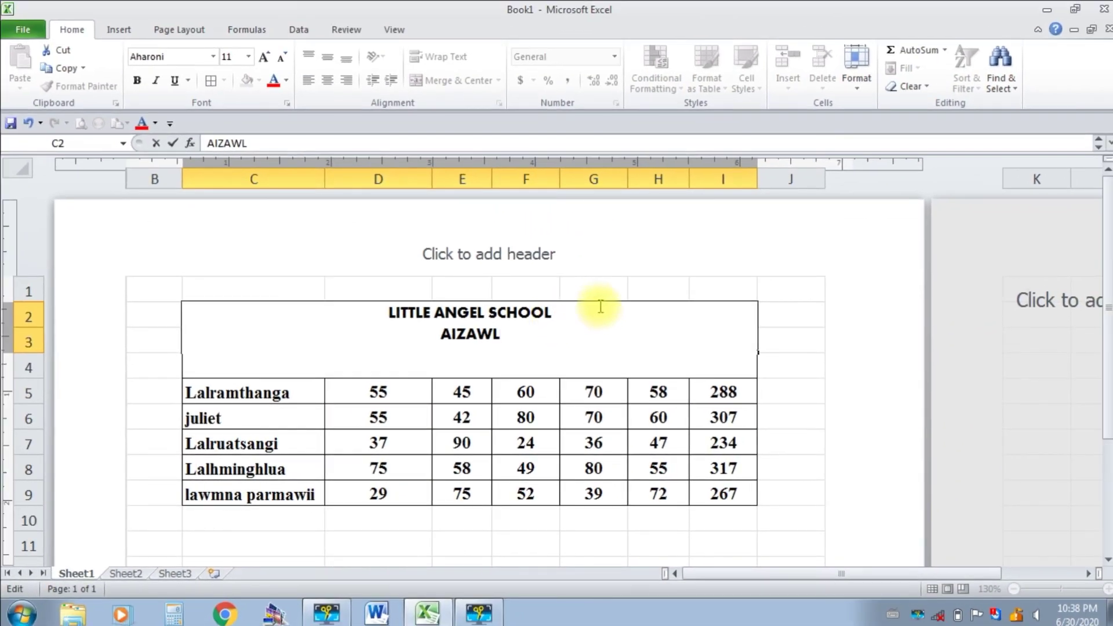
{"action": "left_click", "coordinate": [511, 517]}
{"action": "left_click", "coordinate": [800, 317]}
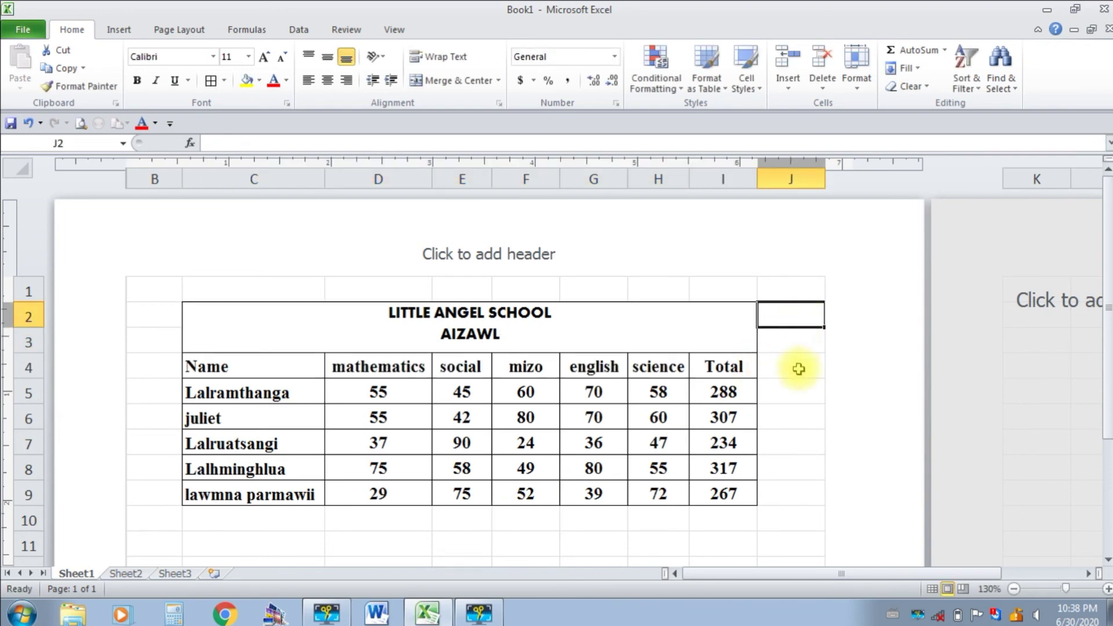